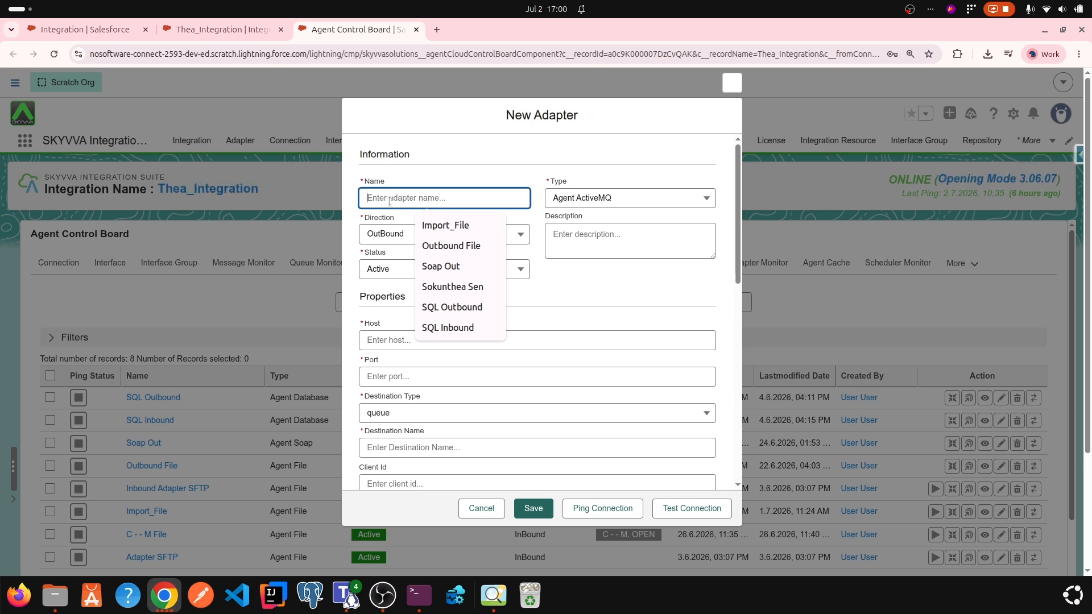
Step: Name the new adapter Soap Outbound and set its type to Agent Soap
{"action": "type", "text": "Soap Outbound"}
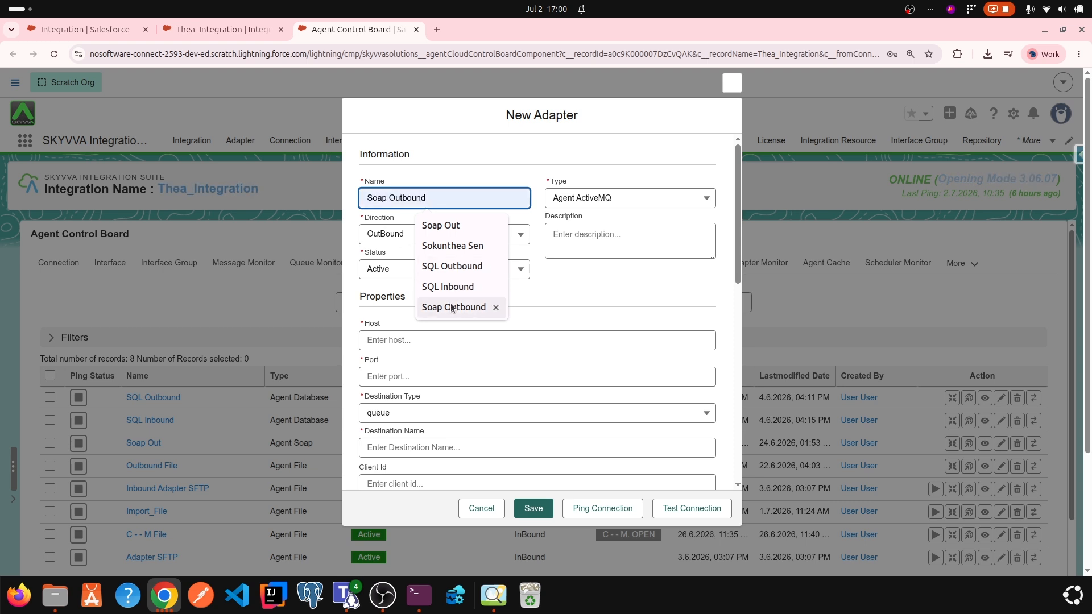
{"action": "left_click", "coordinate": [454, 307]}
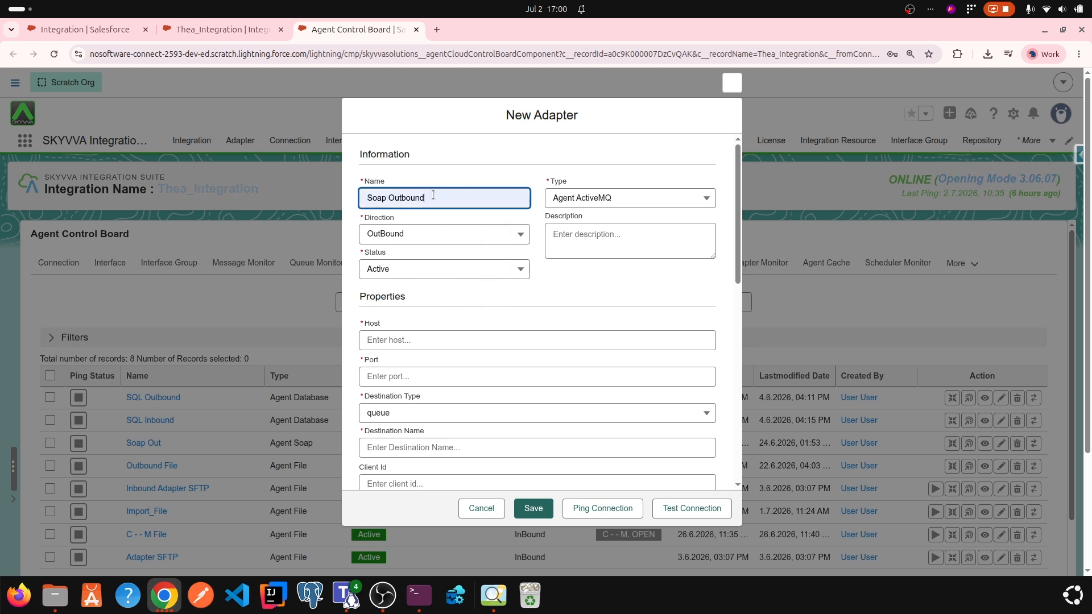
{"action": "left_click", "coordinate": [609, 202]}
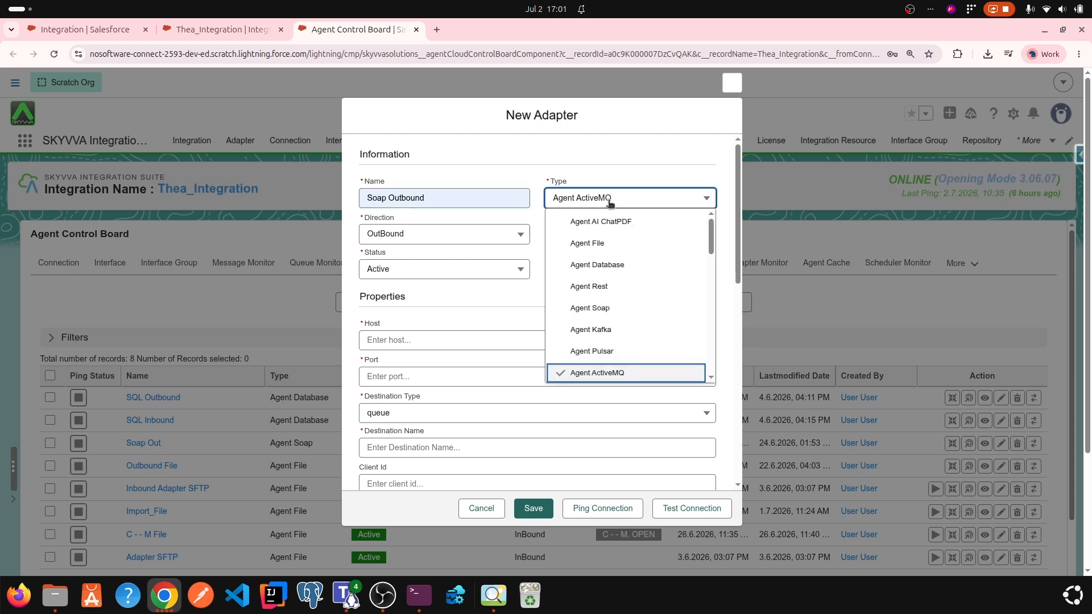
{"action": "left_click", "coordinate": [612, 309]}
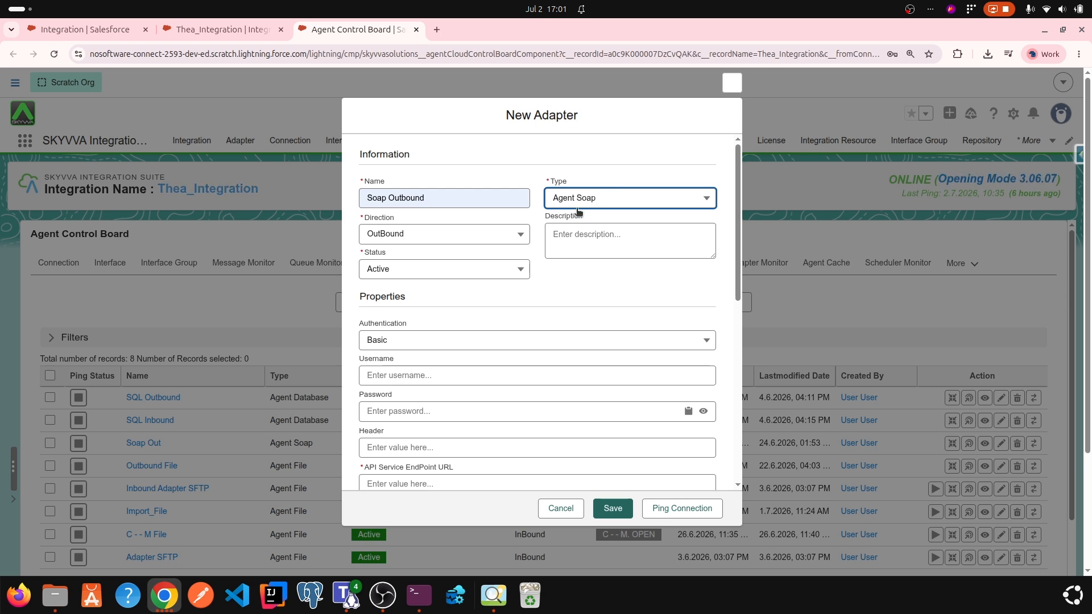
Step: Set the adapter's direction to OutBound and its status to Active
{"action": "left_click", "coordinate": [483, 236]}
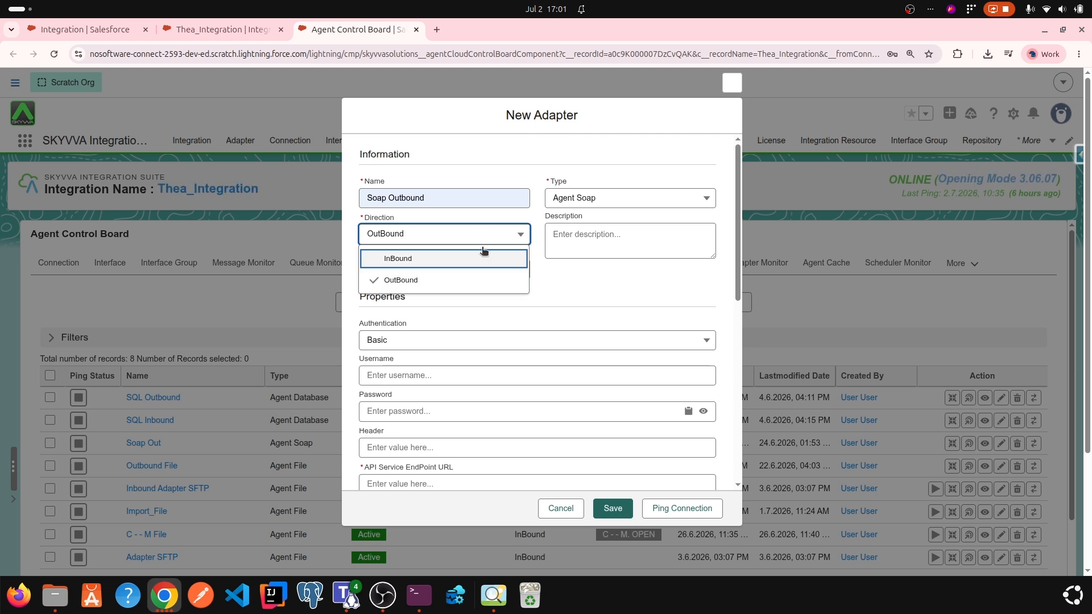
{"action": "left_click", "coordinate": [464, 279]}
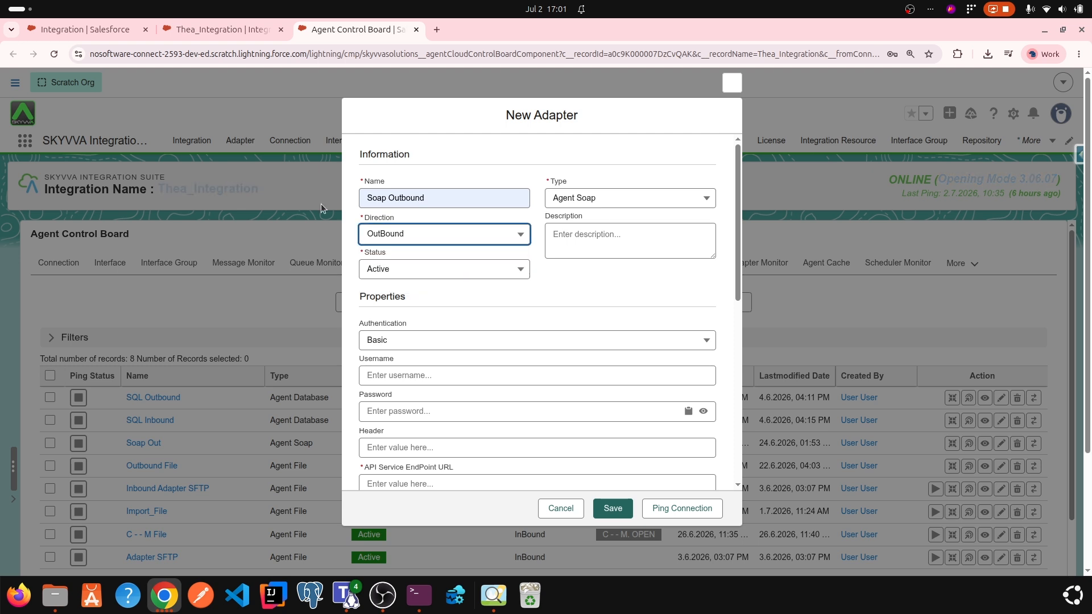
{"action": "left_click", "coordinate": [400, 270]}
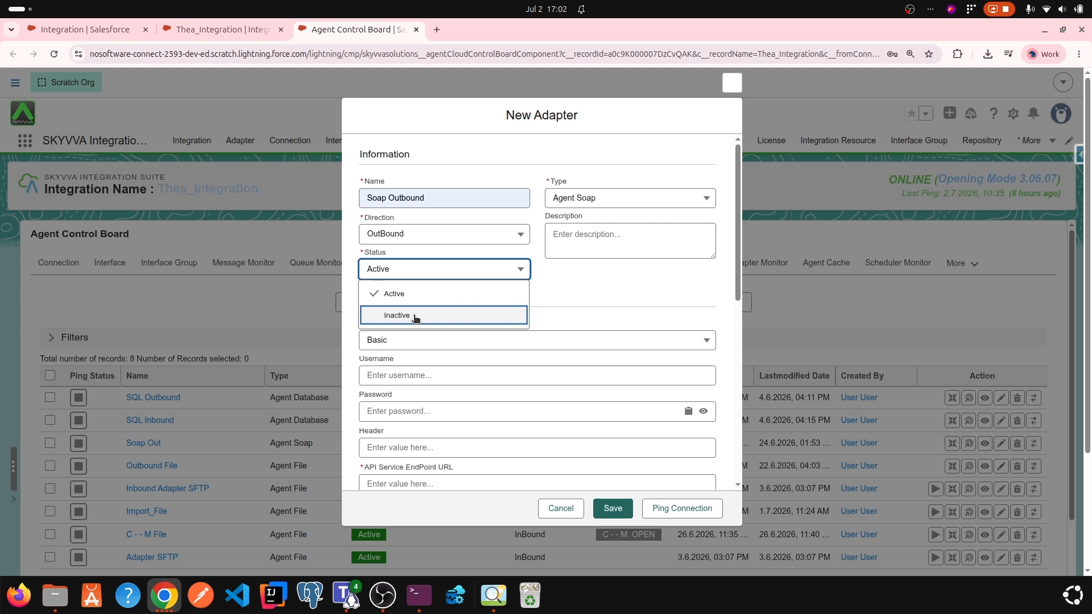
{"action": "left_click", "coordinate": [410, 294]}
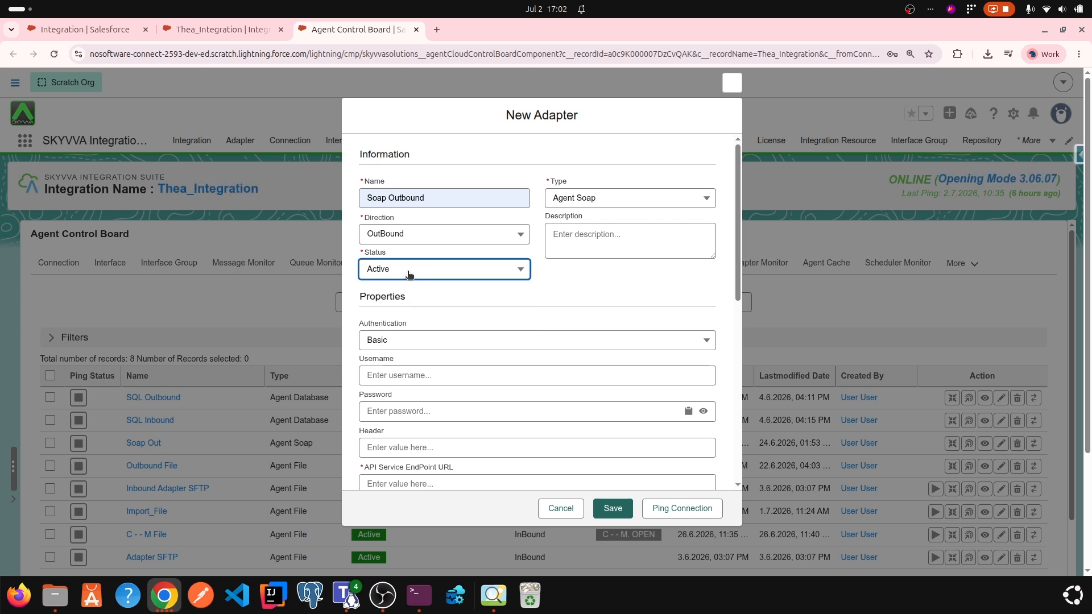
Step: Enter "Send request to mock api" as the adapter's description
{"action": "left_click", "coordinate": [561, 239]}
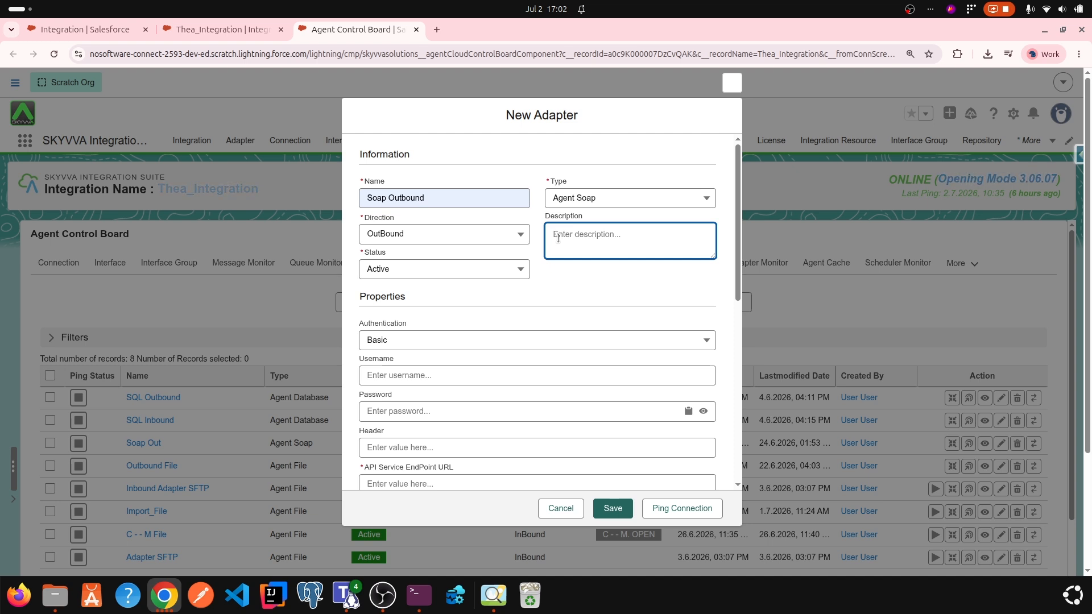
{"action": "type", "text": "Send request to mock api"}
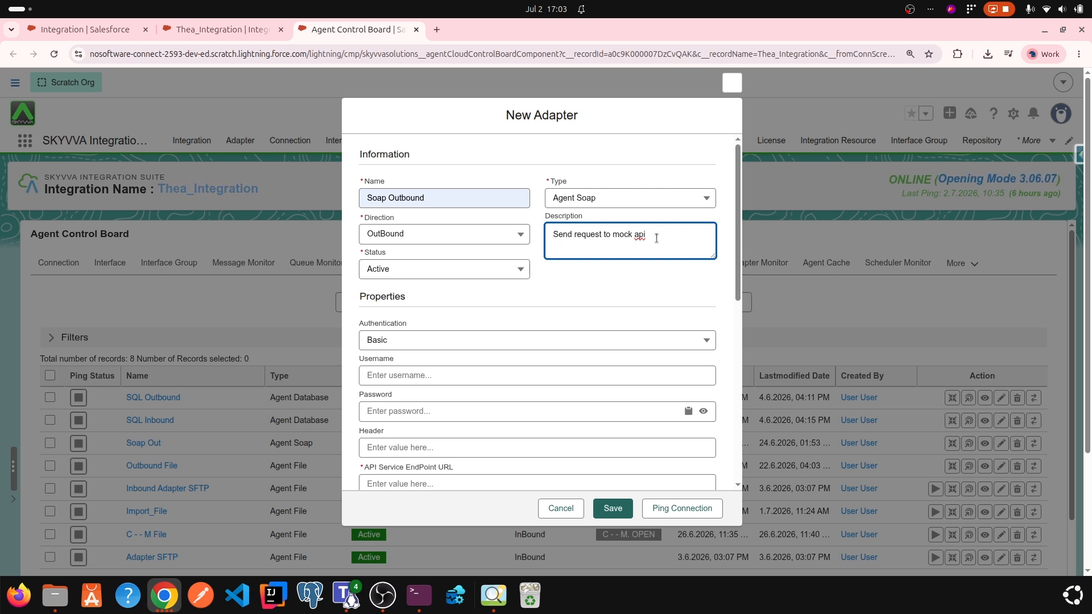
{"action": "double_click", "coordinate": [426, 298]}
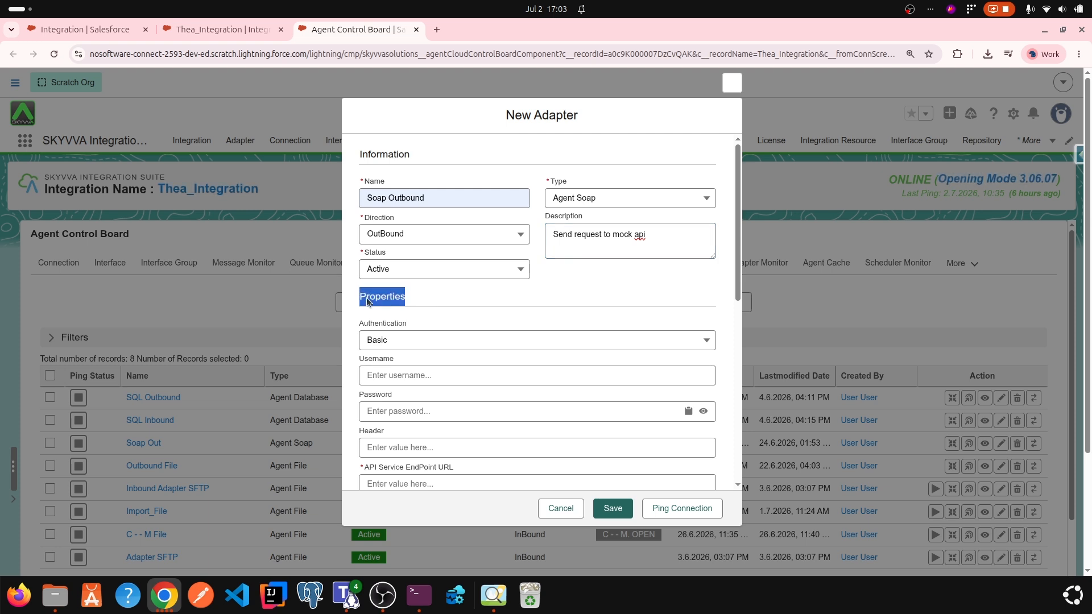
Step: Choose Basic as the authentication method in the adapter's properties
{"action": "left_click", "coordinate": [414, 339]}
{"action": "left_click", "coordinate": [411, 341]}
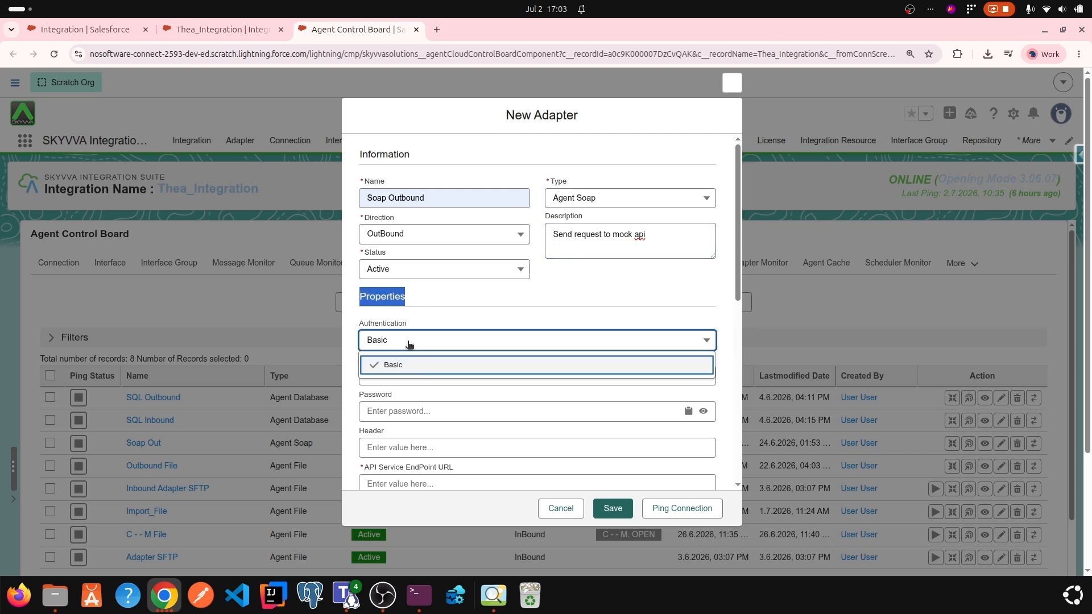
{"action": "left_click", "coordinate": [409, 339]}
{"action": "left_click", "coordinate": [419, 300]}
{"action": "left_click", "coordinate": [407, 340]}
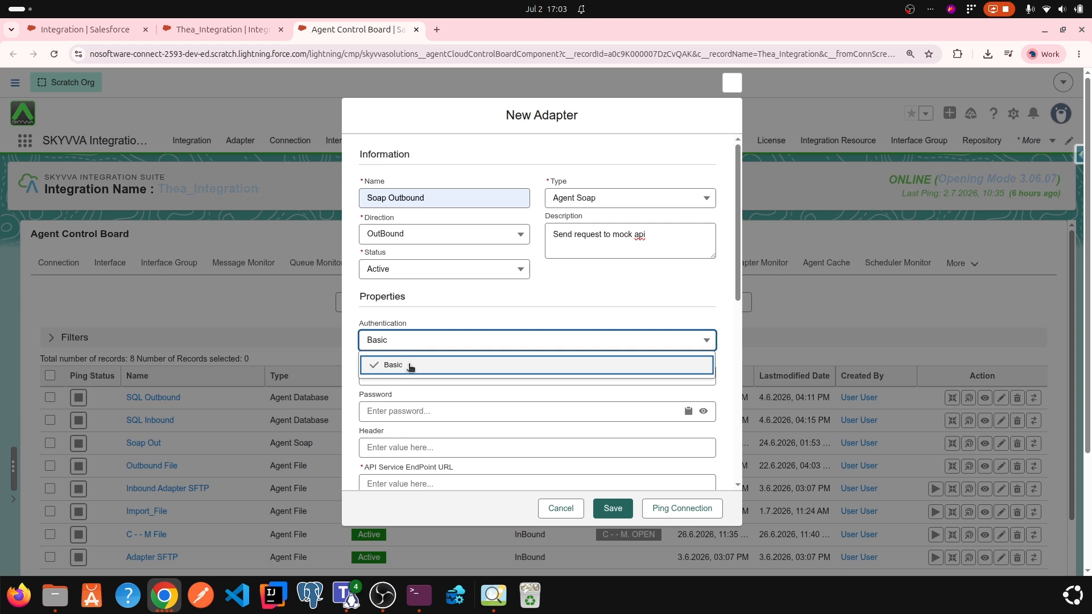
{"action": "left_click", "coordinate": [417, 370]}
Step: Enter admin as the authentication username and fill in the account password
{"action": "scroll", "coordinate": [416, 350], "scroll_direction": "down", "scroll_amount": 1}
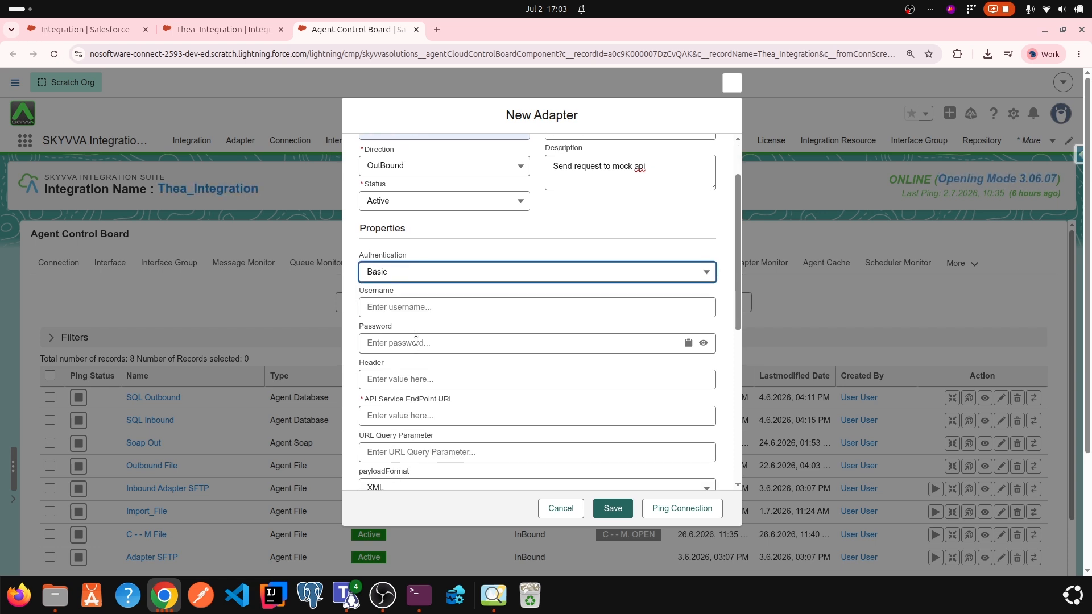
{"action": "left_click", "coordinate": [394, 307]}
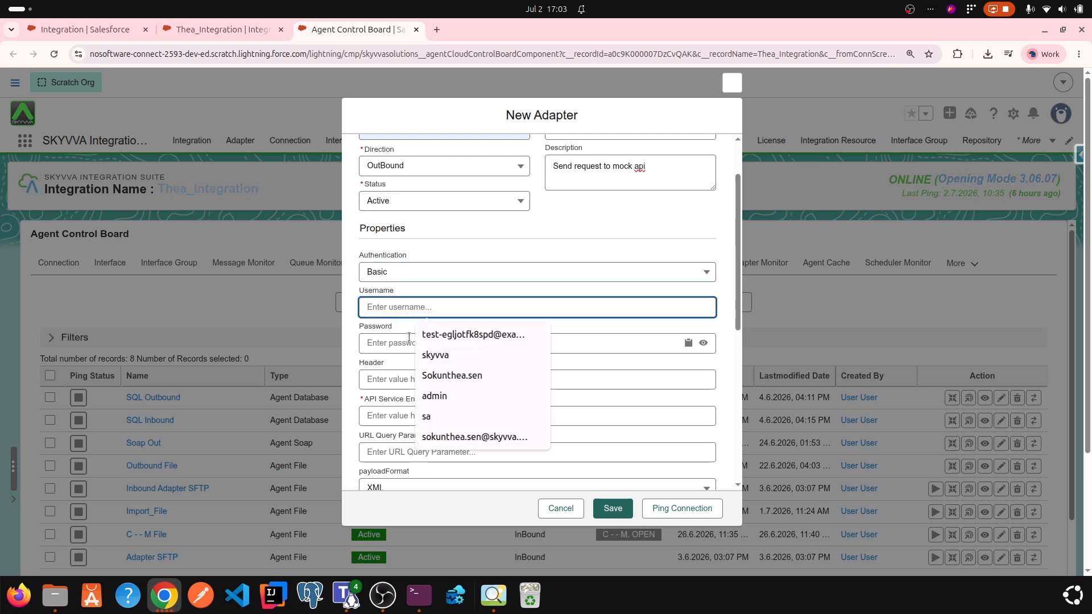
{"action": "left_click", "coordinate": [435, 396]}
{"action": "left_click", "coordinate": [404, 344]}
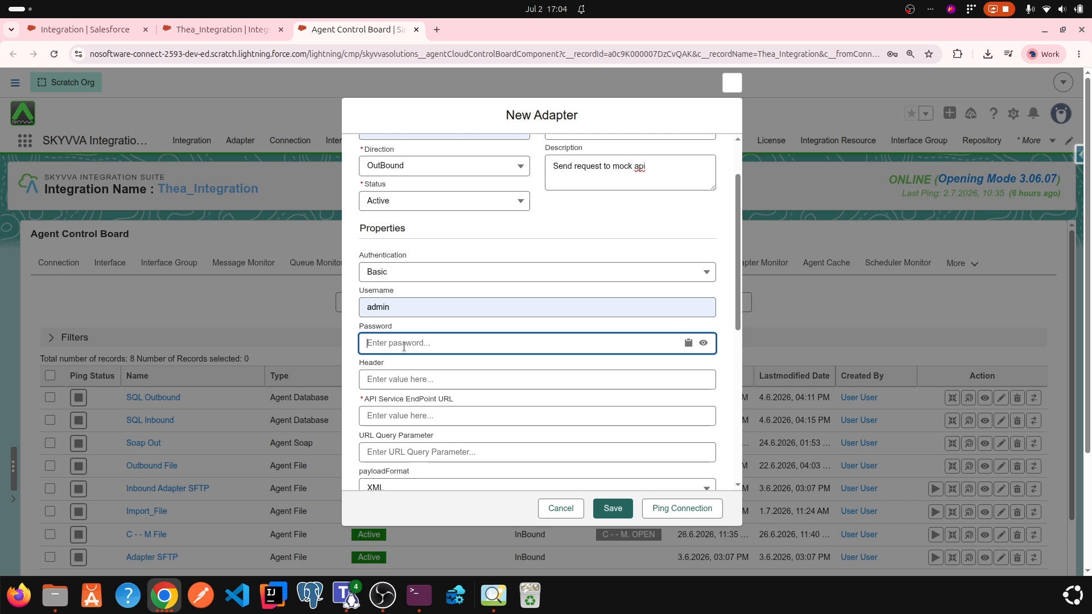
{"action": "type", "text": "••"}
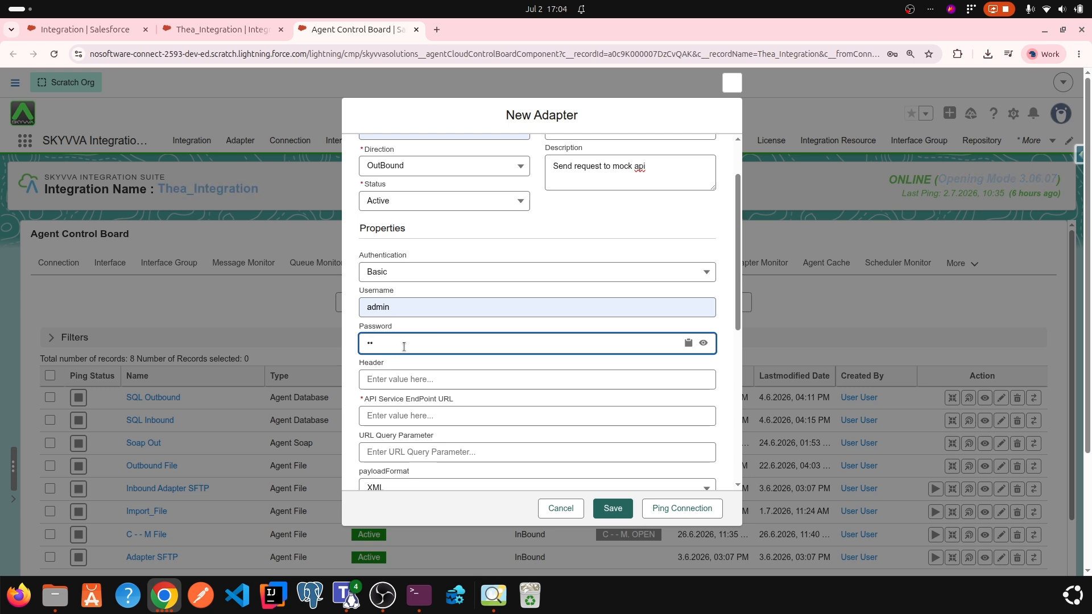
{"action": "type", "text": "•••"}
{"action": "left_click", "coordinate": [376, 379]}
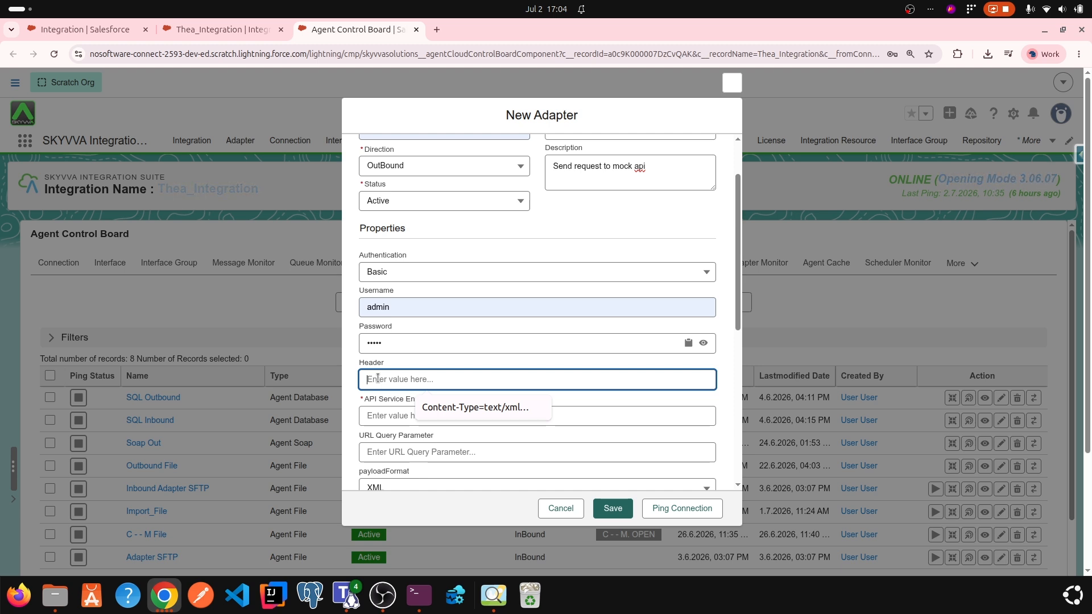
{"action": "left_click", "coordinate": [445, 407]}
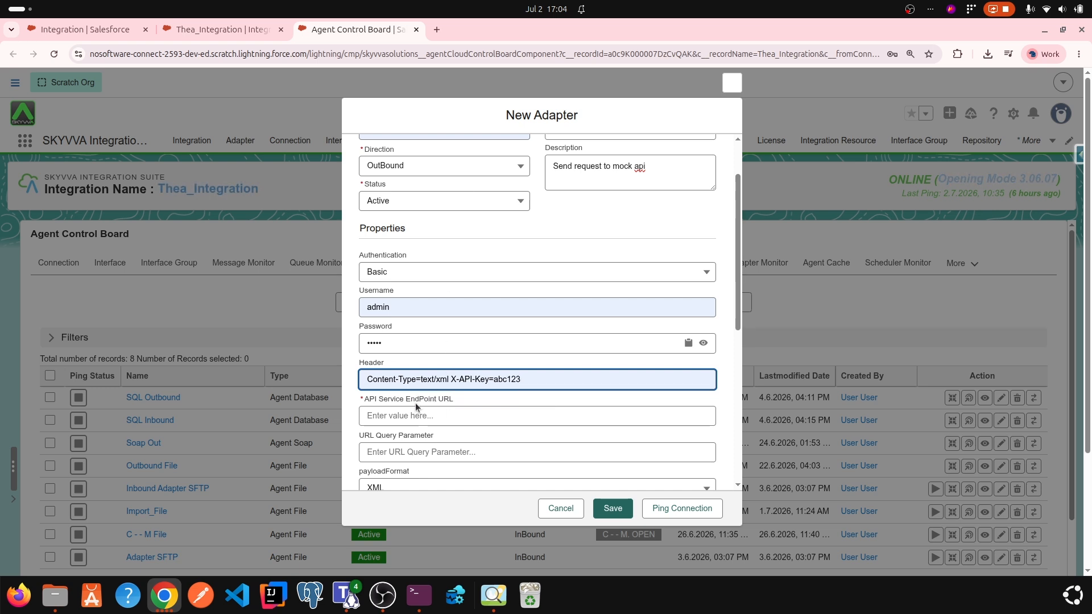
{"action": "left_click", "coordinate": [381, 421]}
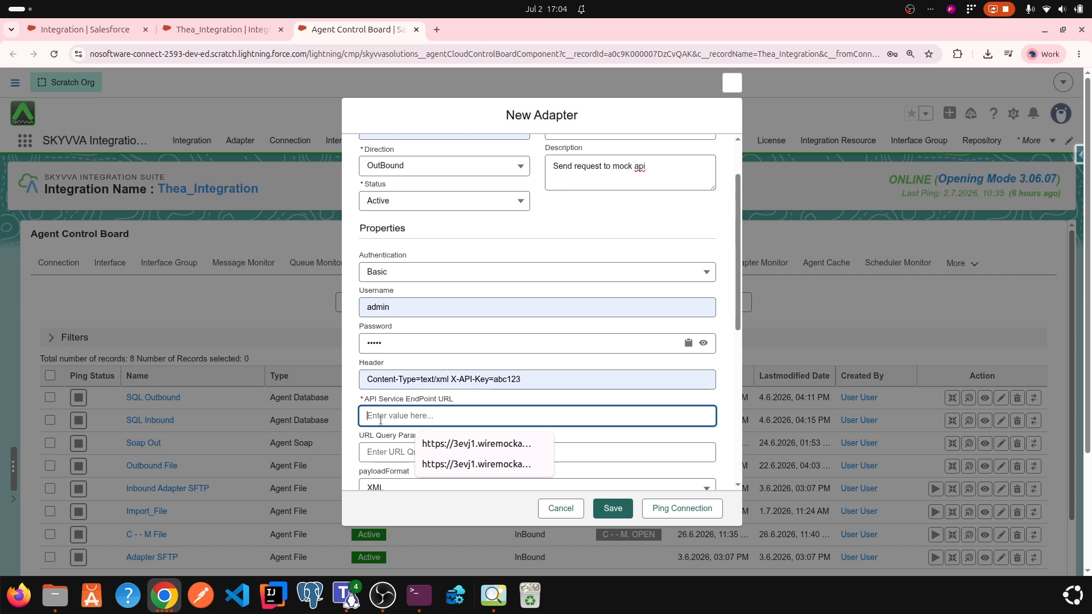
{"action": "left_click", "coordinate": [429, 449]}
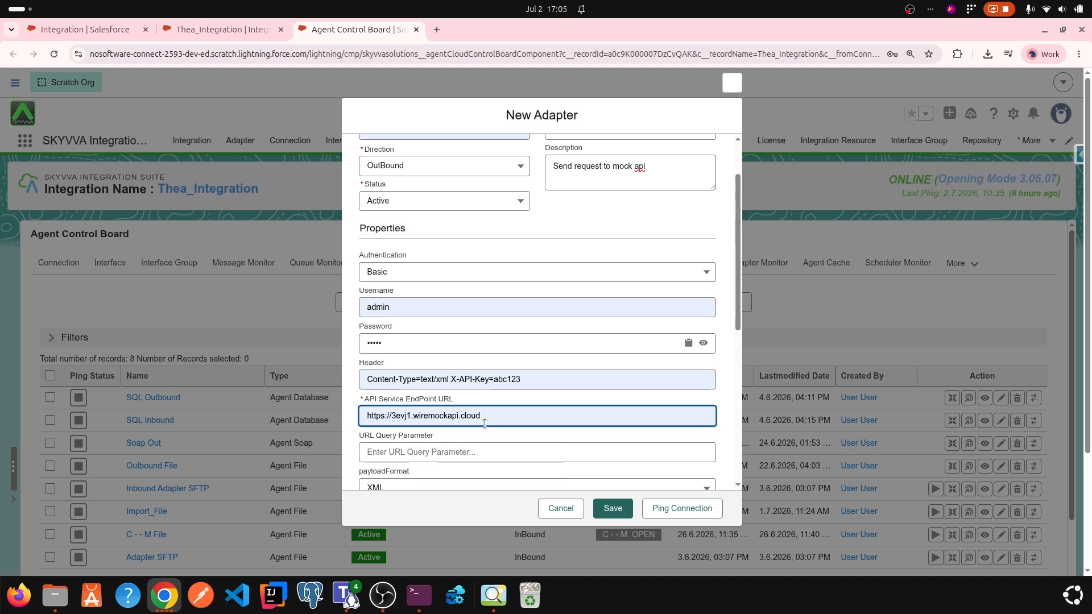
Step: Leave the URL query parameter empty, set the payload format to XML and enter Create as the soapAction
{"action": "scroll", "coordinate": [455, 421], "scroll_direction": "down", "scroll_amount": 2}
{"action": "left_click", "coordinate": [426, 386]}
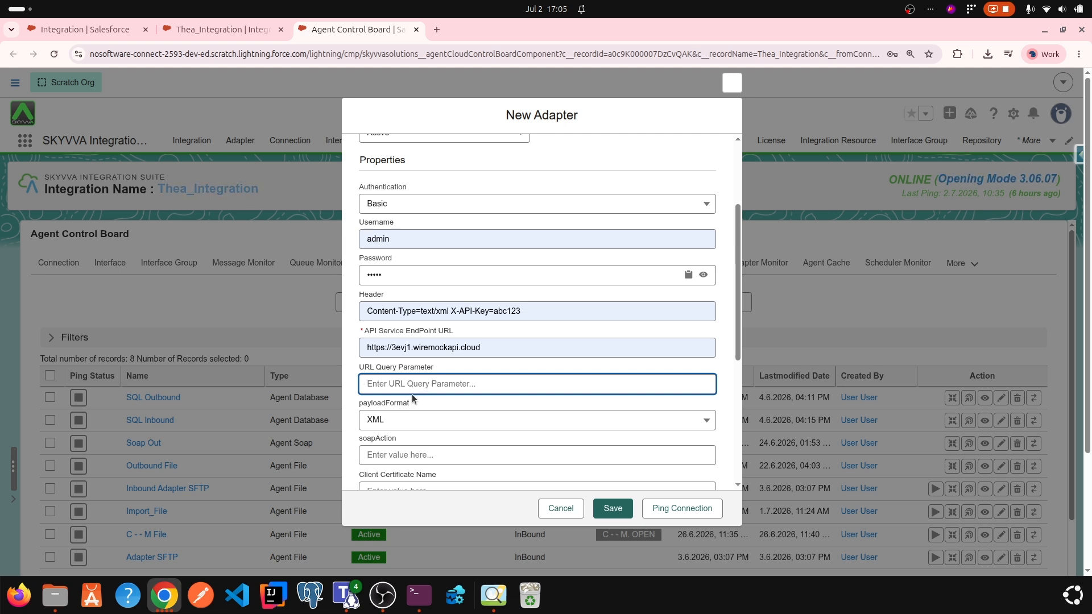
{"action": "left_click", "coordinate": [394, 419]}
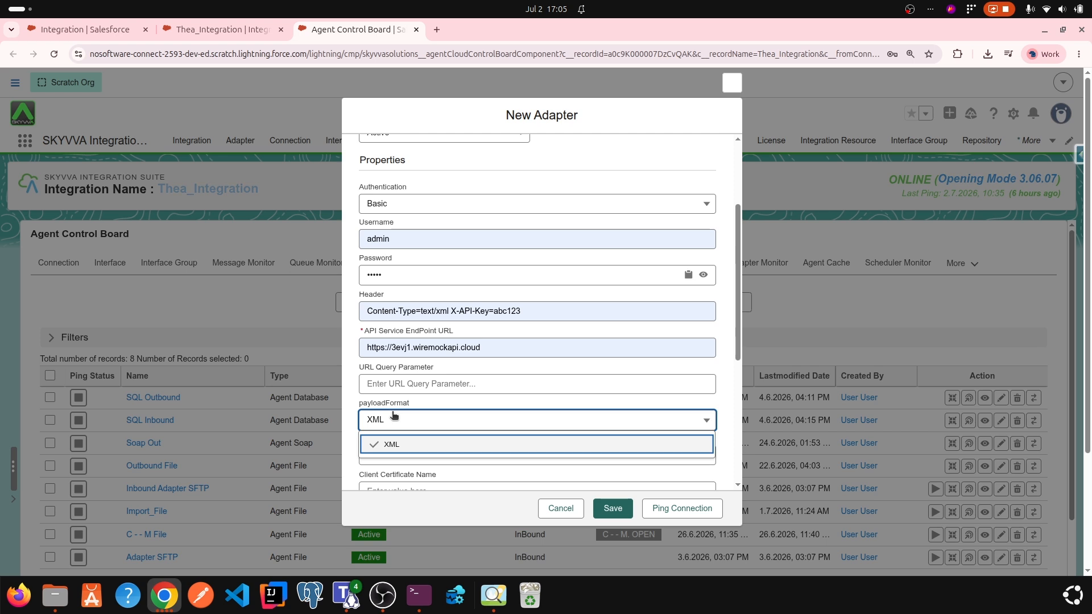
{"action": "left_click", "coordinate": [392, 445]}
{"action": "scroll", "coordinate": [396, 420], "scroll_direction": "down", "scroll_amount": 1}
{"action": "scroll", "coordinate": [397, 420], "scroll_direction": "down", "scroll_amount": 3}
{"action": "left_click", "coordinate": [405, 317]}
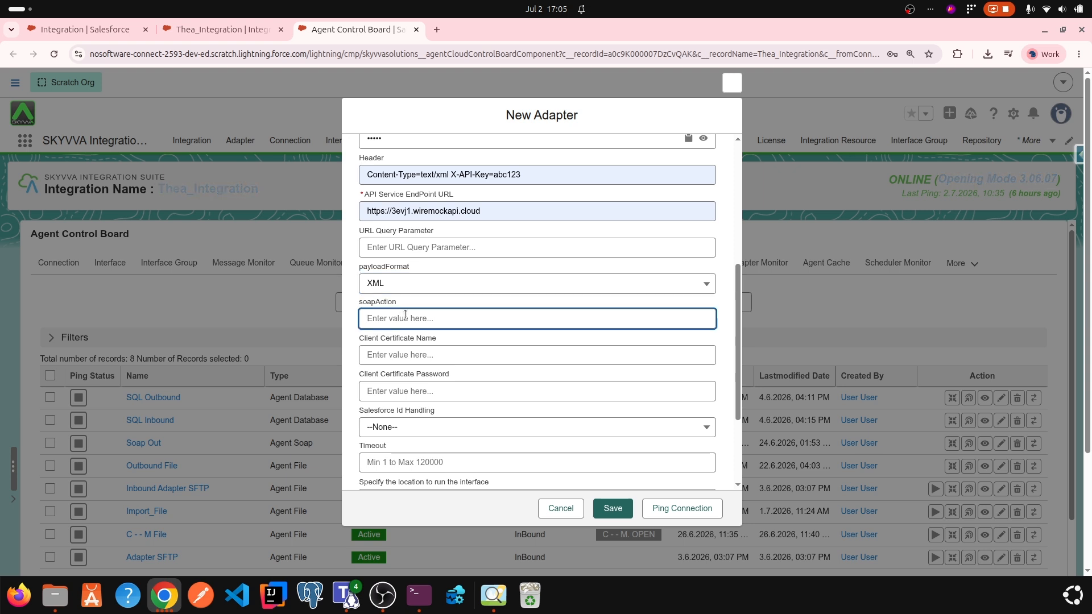
{"action": "type", "text": "Create"}
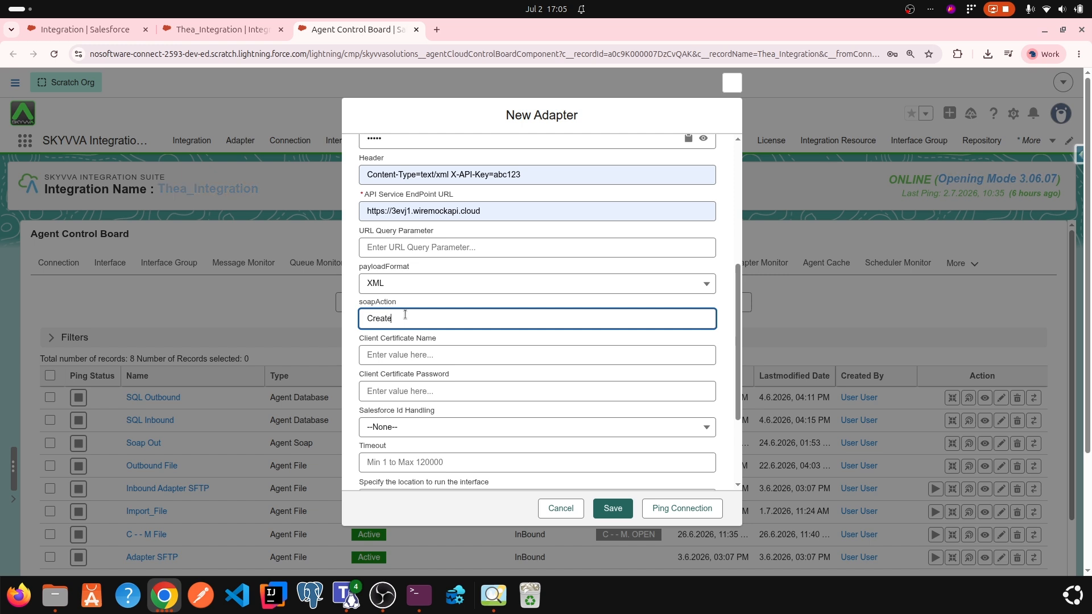
Step: Set Salesforce Id Handling to "Return Salesforce Id into the response" and the timeout to 30'000, leaving the client certificate fields empty
{"action": "left_click", "coordinate": [416, 355]}
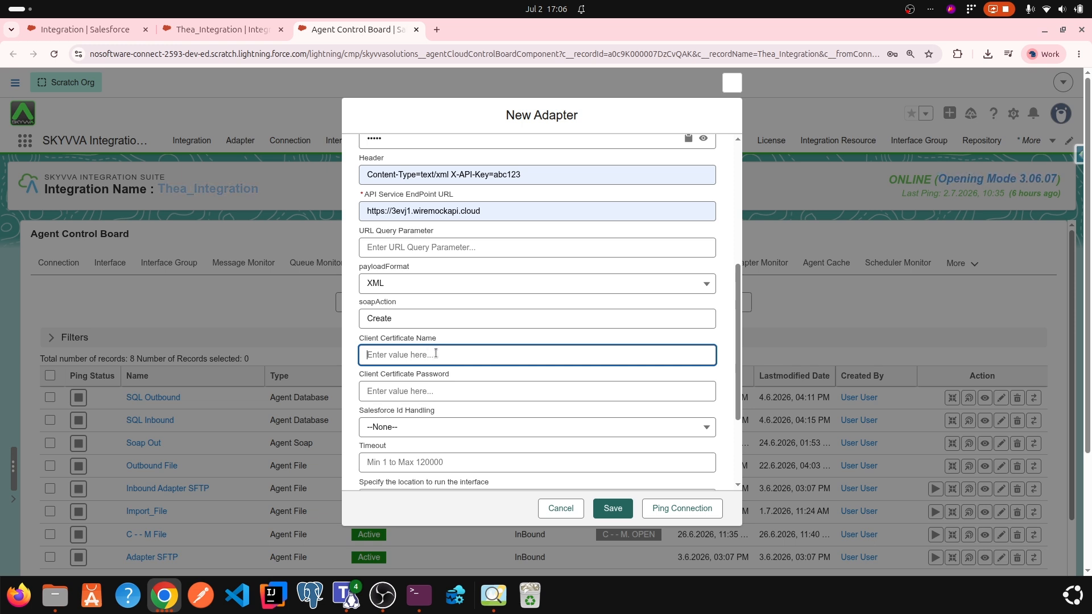
{"action": "left_click", "coordinate": [439, 396]}
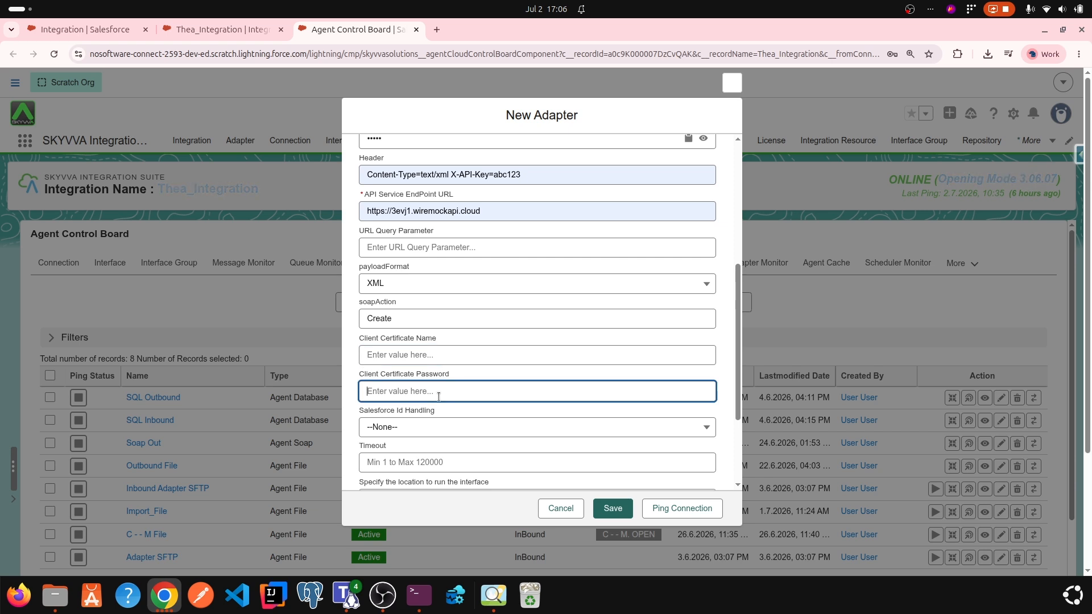
{"action": "left_click", "coordinate": [420, 434]}
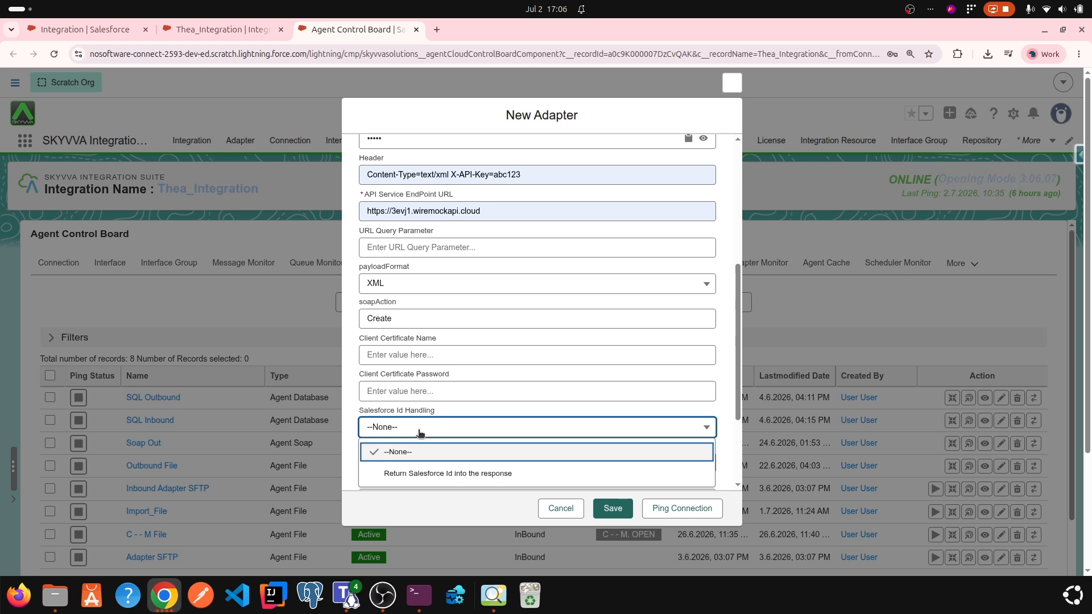
{"action": "scroll", "coordinate": [419, 434], "scroll_direction": "down", "scroll_amount": 2}
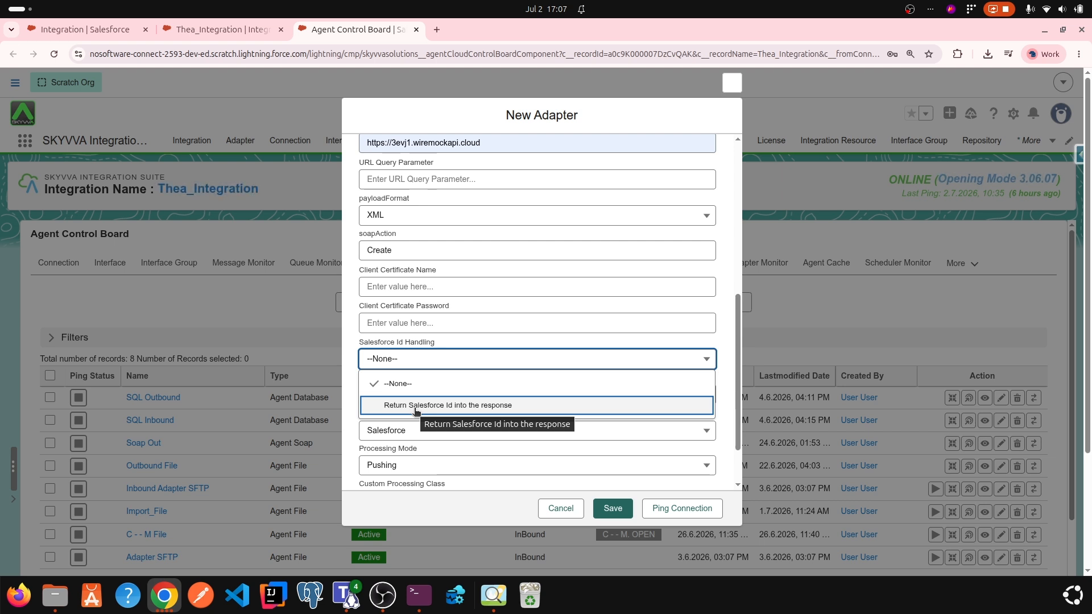
{"action": "left_click", "coordinate": [415, 406]}
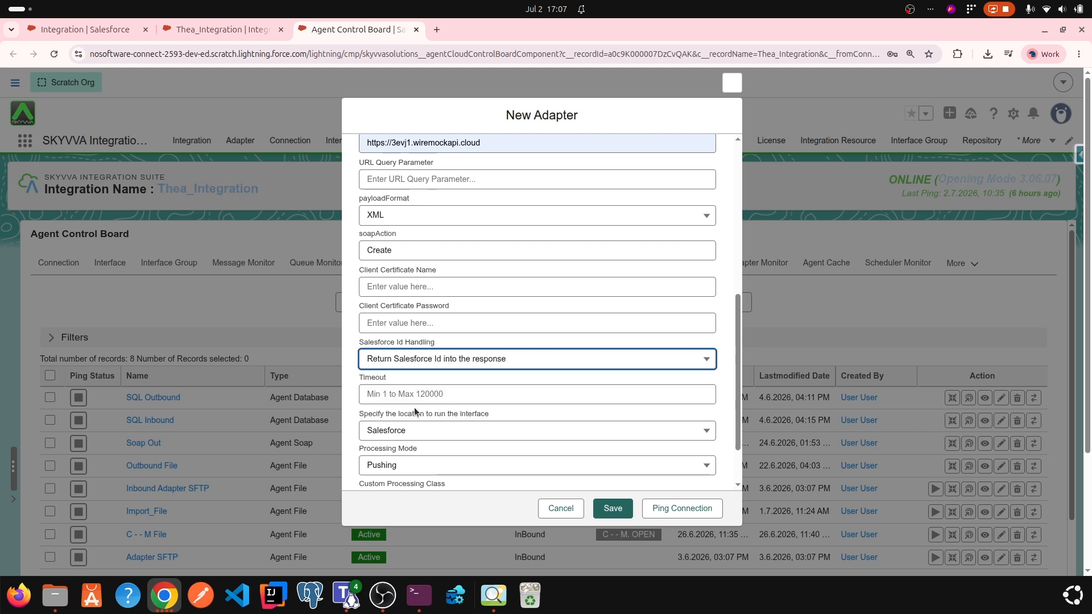
{"action": "left_click", "coordinate": [392, 397]}
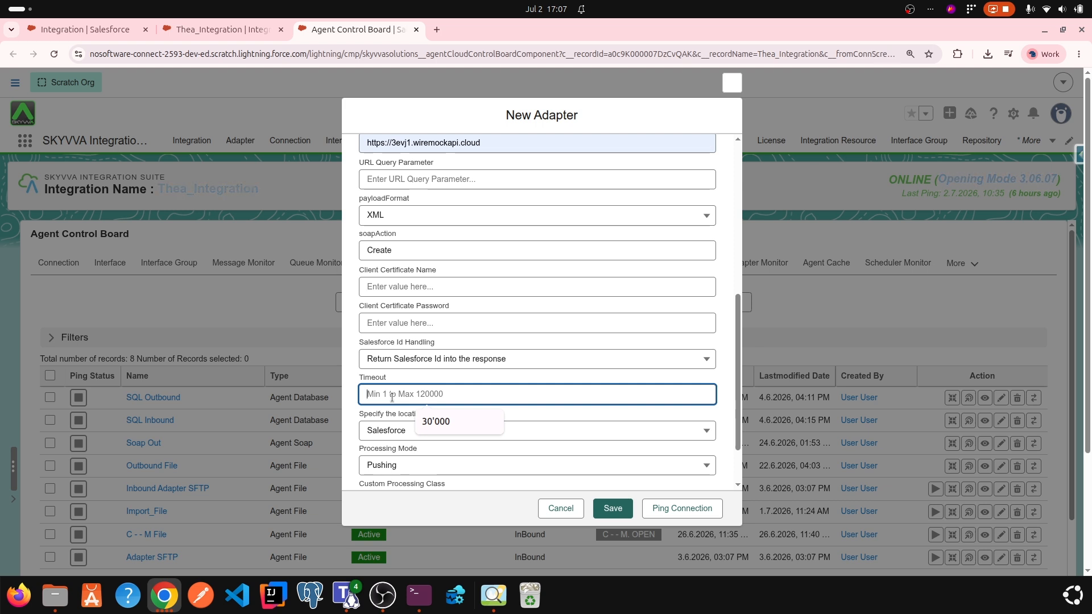
{"action": "left_click", "coordinate": [437, 423]}
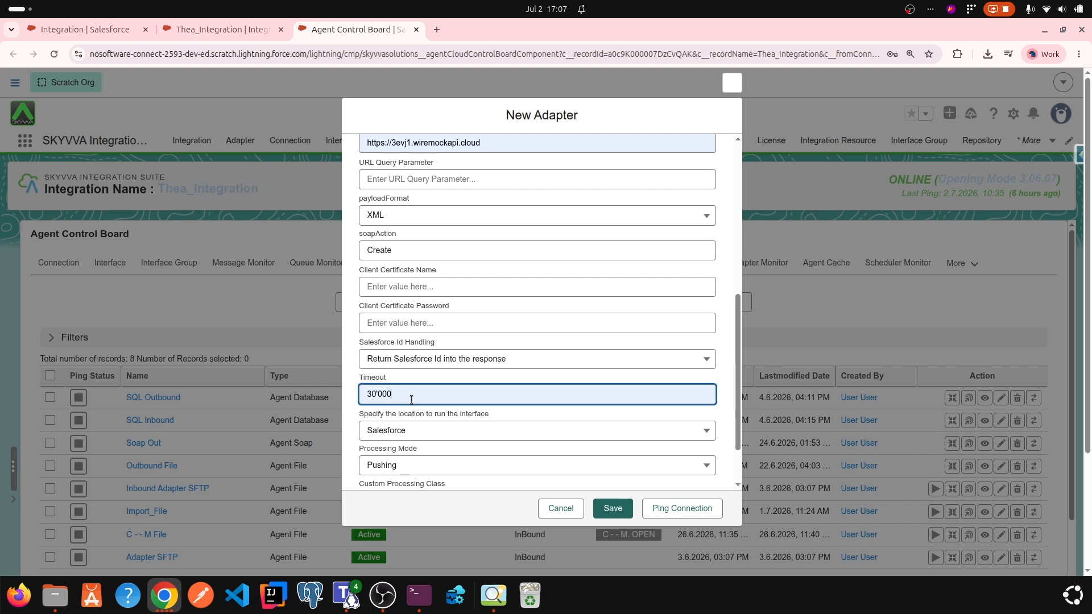
Step: Set the location to run the interface to Salesforce and the processing mode to Pushing
{"action": "scroll", "coordinate": [411, 399], "scroll_direction": "down", "scroll_amount": 2}
{"action": "key", "text": "Tab"}
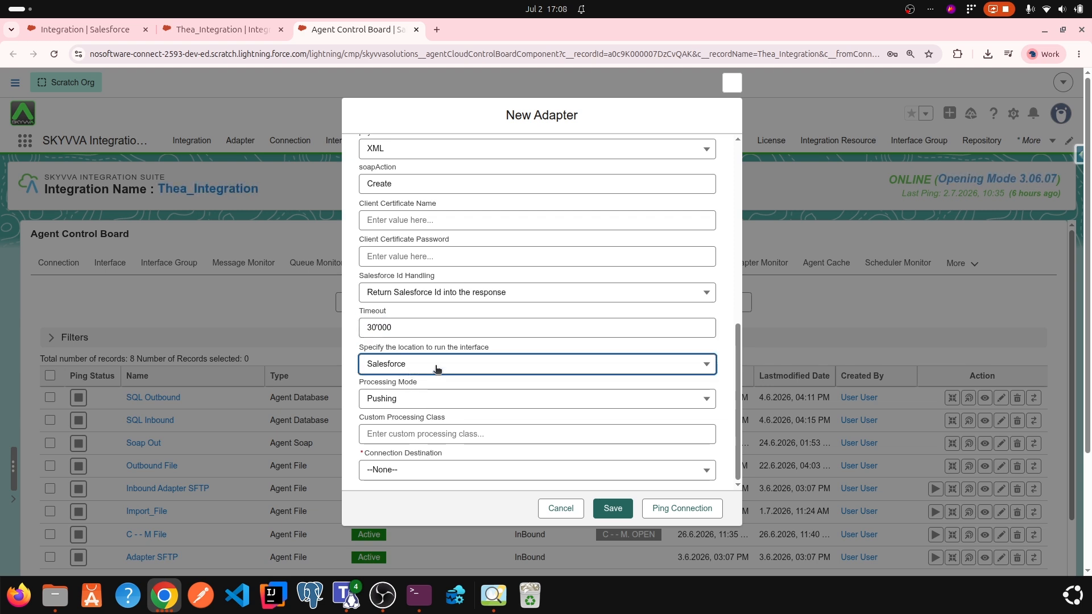
{"action": "left_click", "coordinate": [437, 370]}
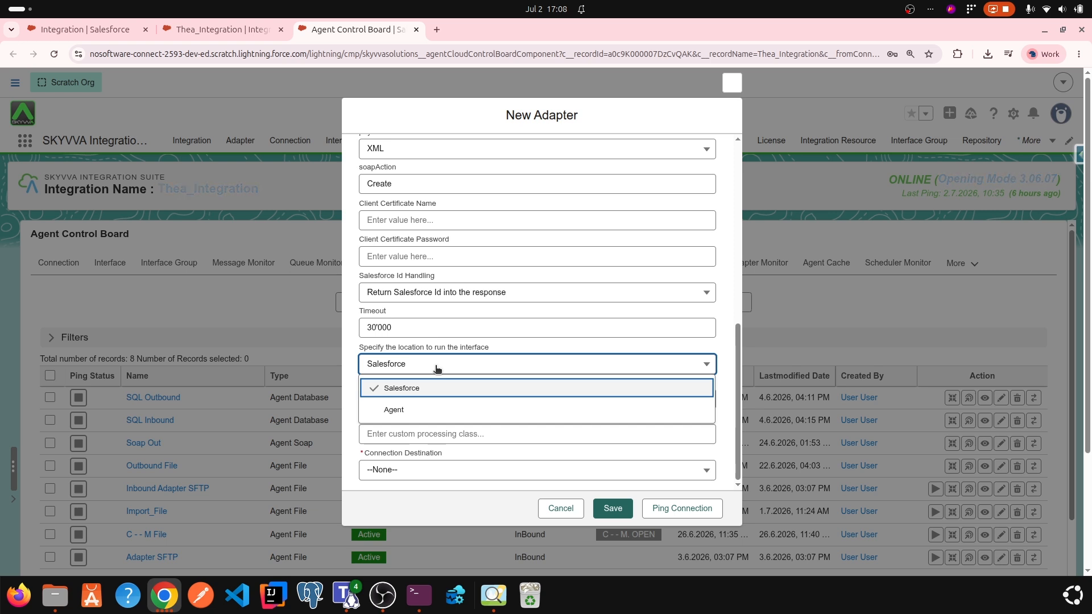
{"action": "left_click", "coordinate": [428, 394]}
{"action": "left_click", "coordinate": [433, 399]}
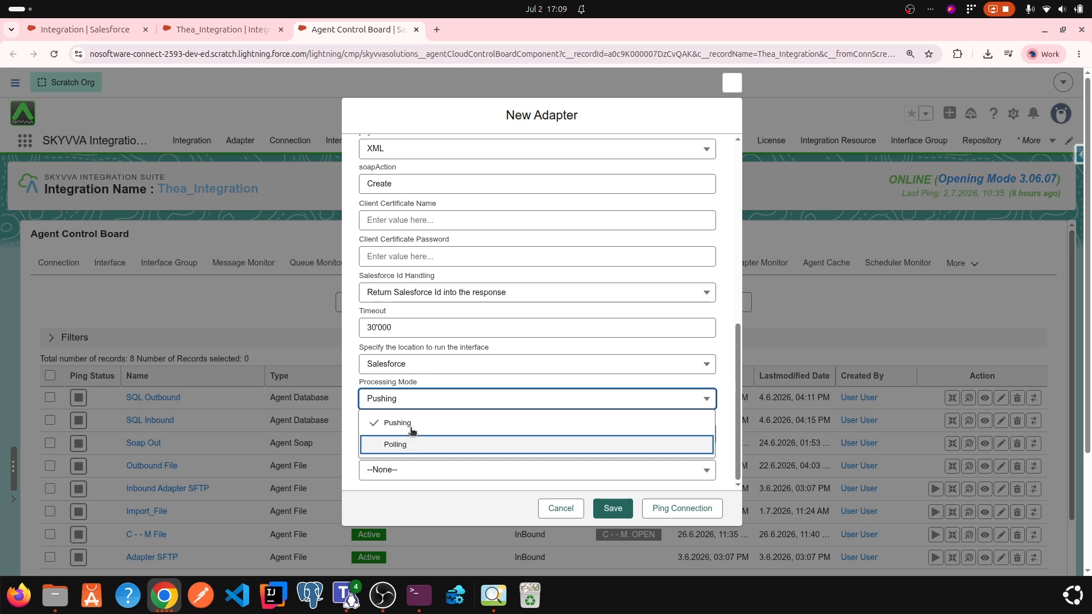
{"action": "left_click", "coordinate": [415, 429]}
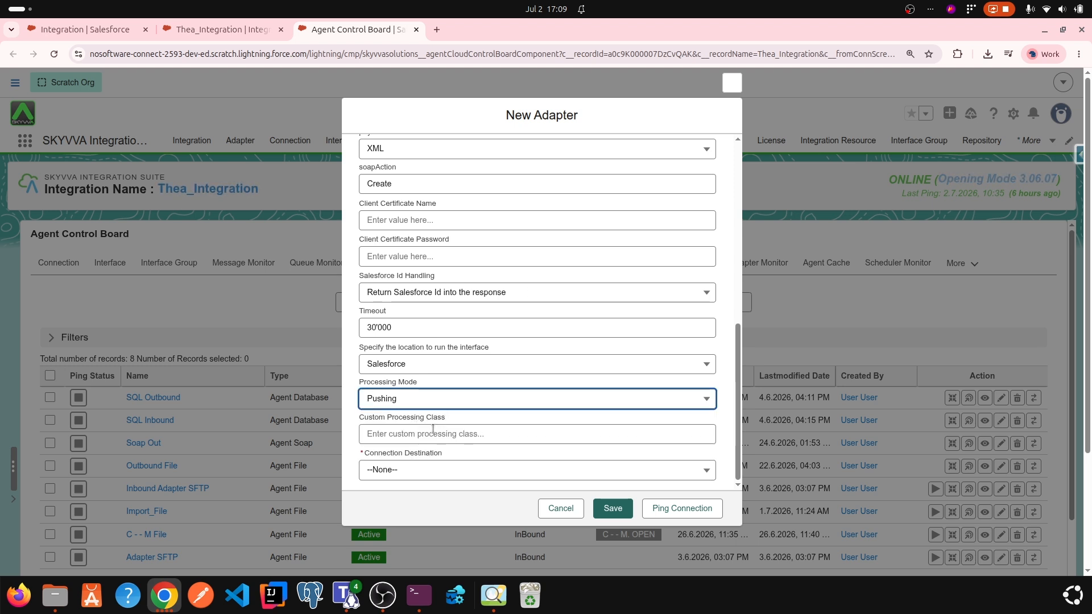
Step: Leave the custom processing class empty and choose Opening Mode 3.06.07 as the connection destination
{"action": "left_click", "coordinate": [429, 435]}
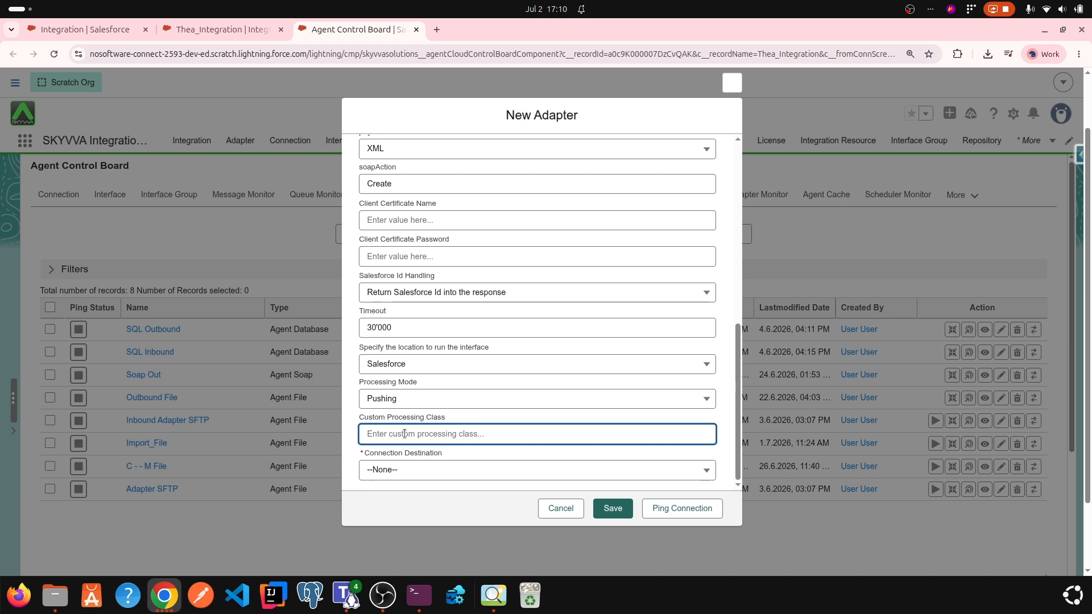
{"action": "left_click", "coordinate": [402, 471]}
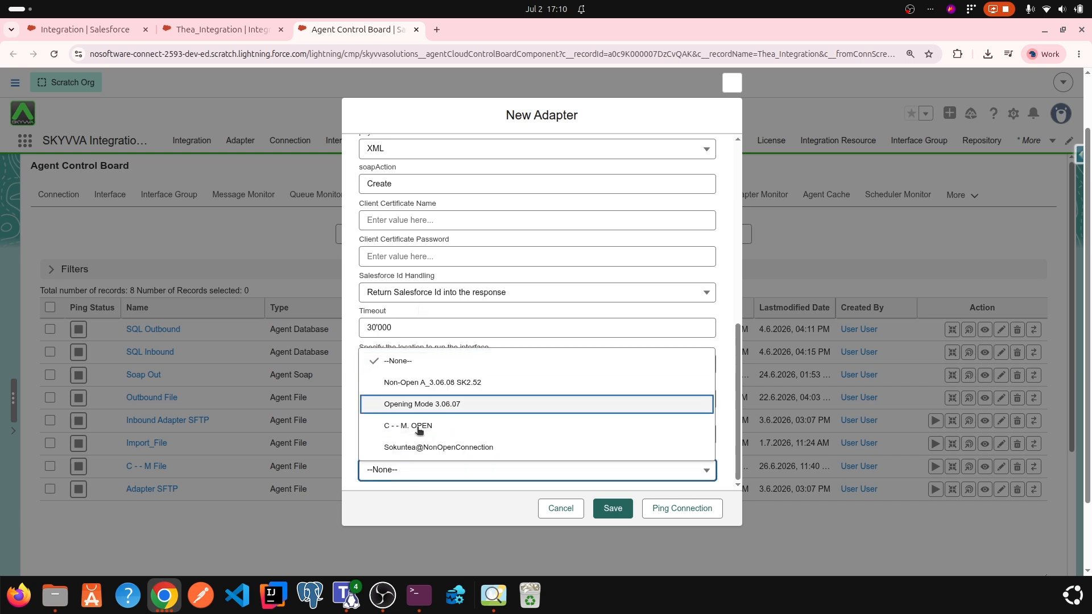
{"action": "double_click", "coordinate": [389, 473]}
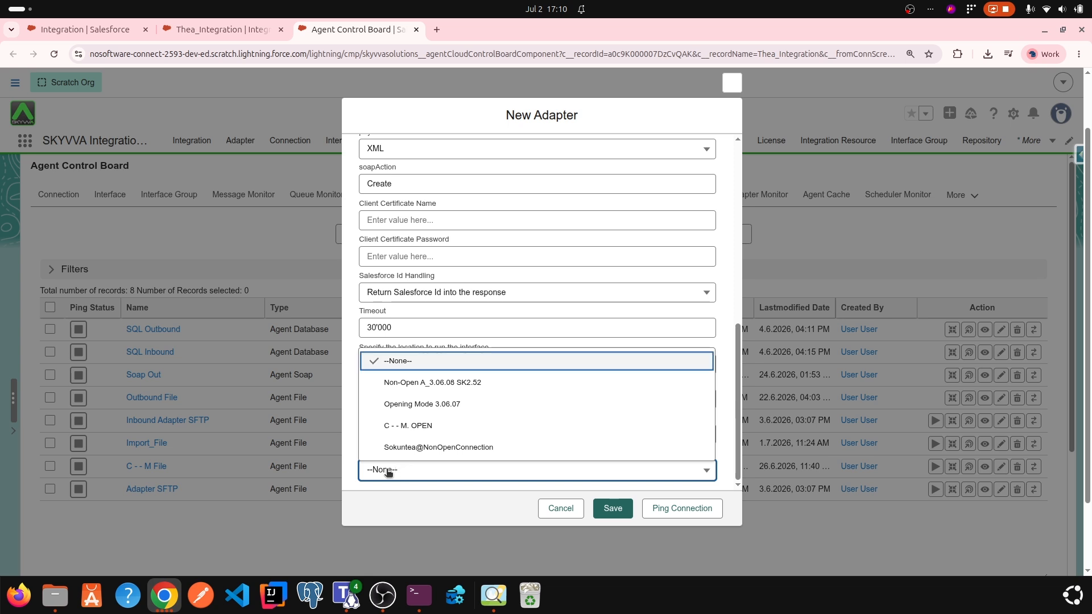
{"action": "left_click", "coordinate": [418, 405]}
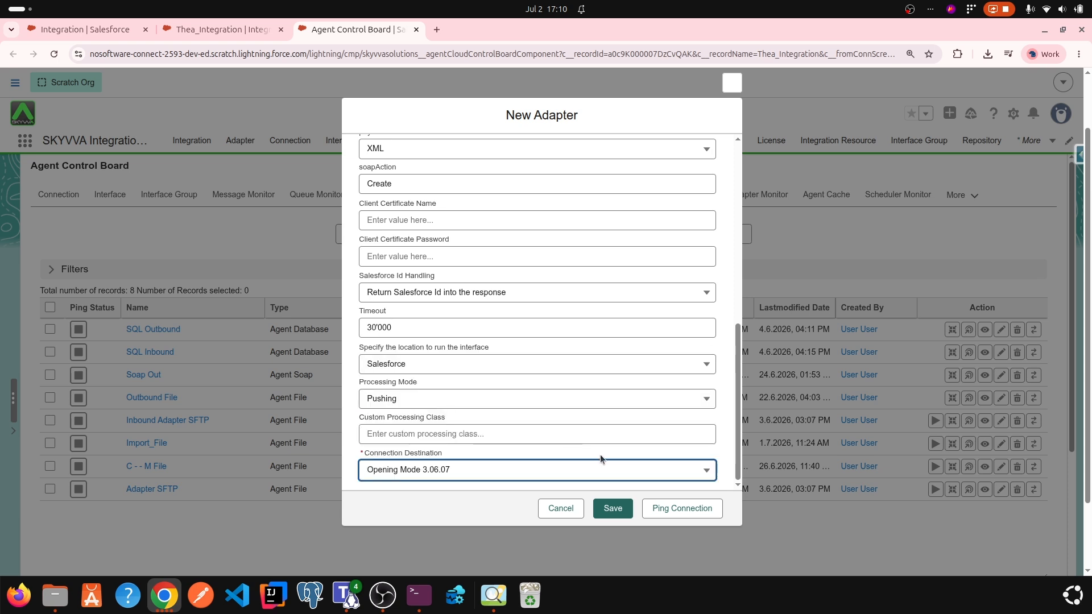
Step: Ping the connection of the new adapter, then save the adapter
{"action": "left_click", "coordinate": [678, 506]}
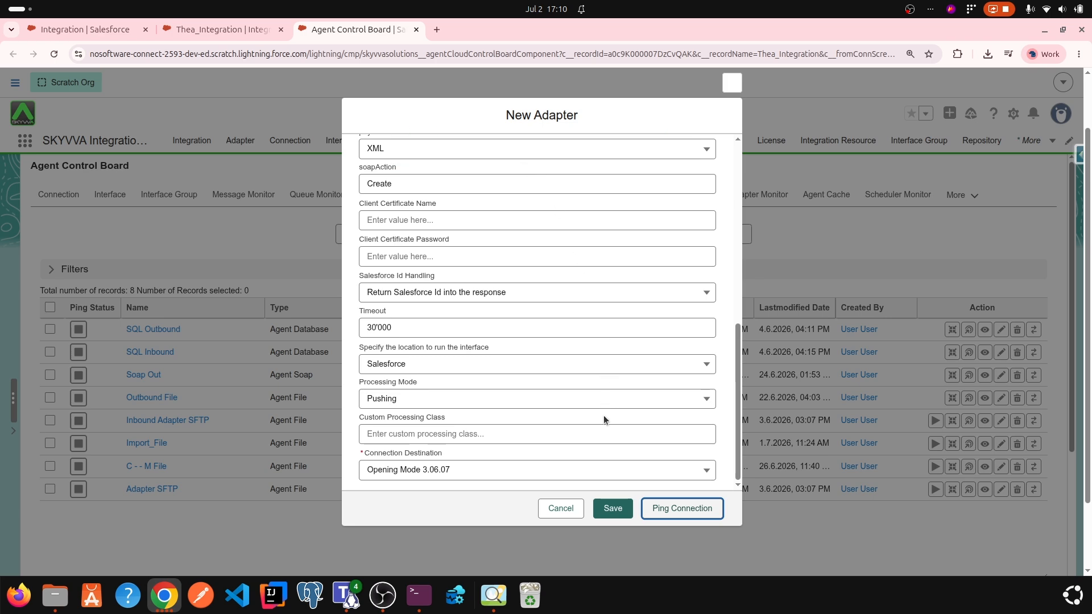
{"action": "left_click", "coordinate": [610, 514]}
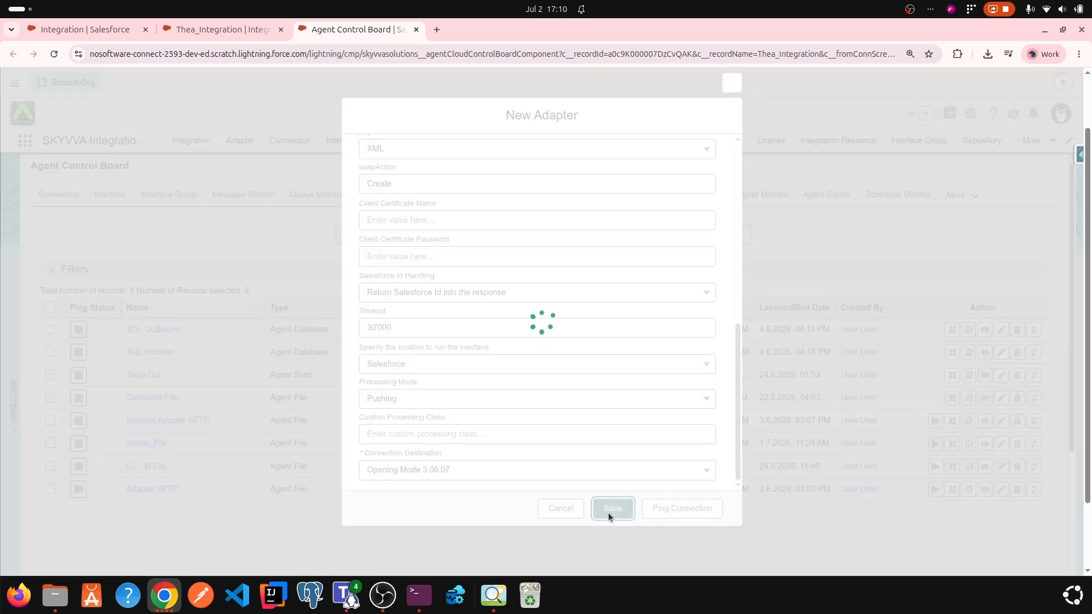